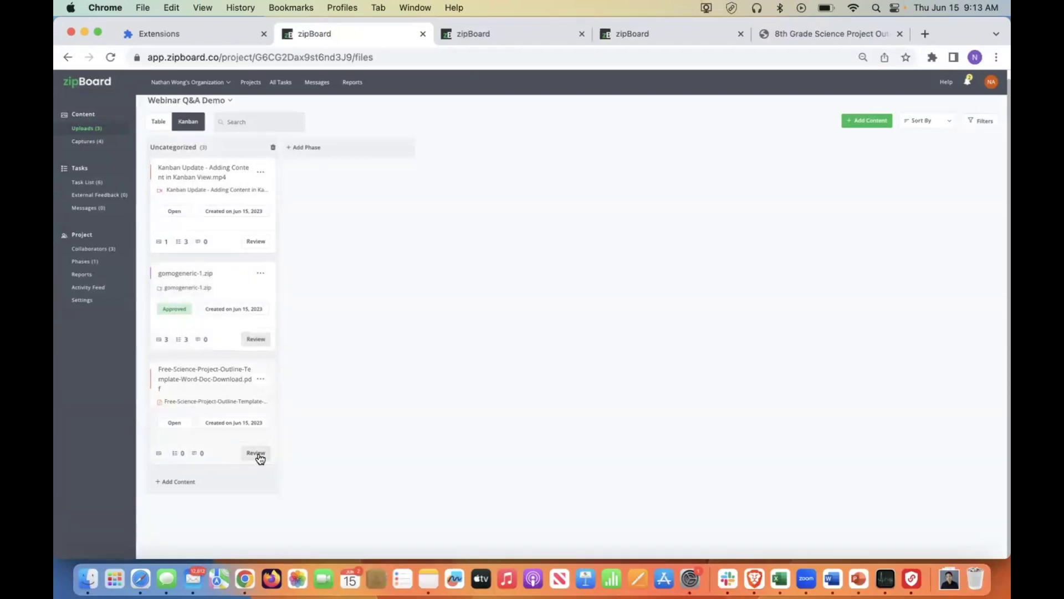
Open the Free-Science-Project-Outline PDF card in the review viewer
click(257, 455)
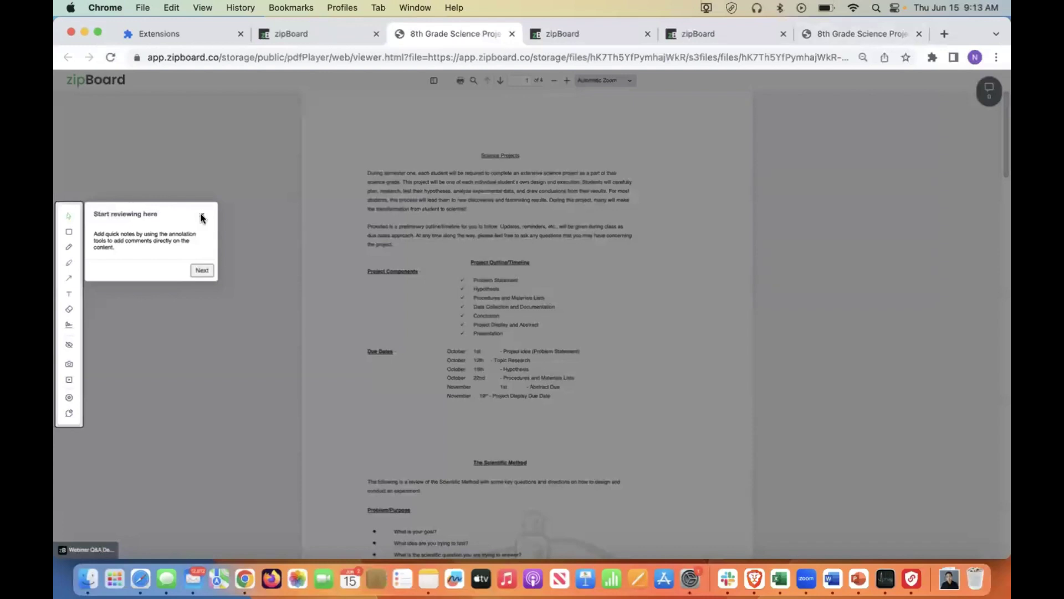
Dismiss the tip, highlight 'one of each' in the first paragraph and comment 'hi'
click(201, 216)
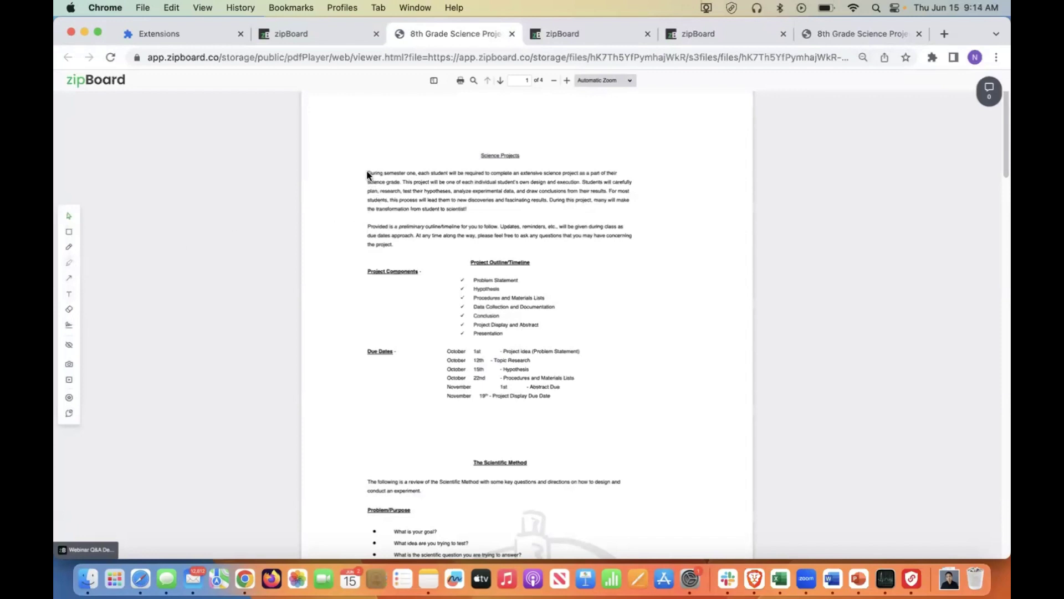
drag(443, 174, 402, 175)
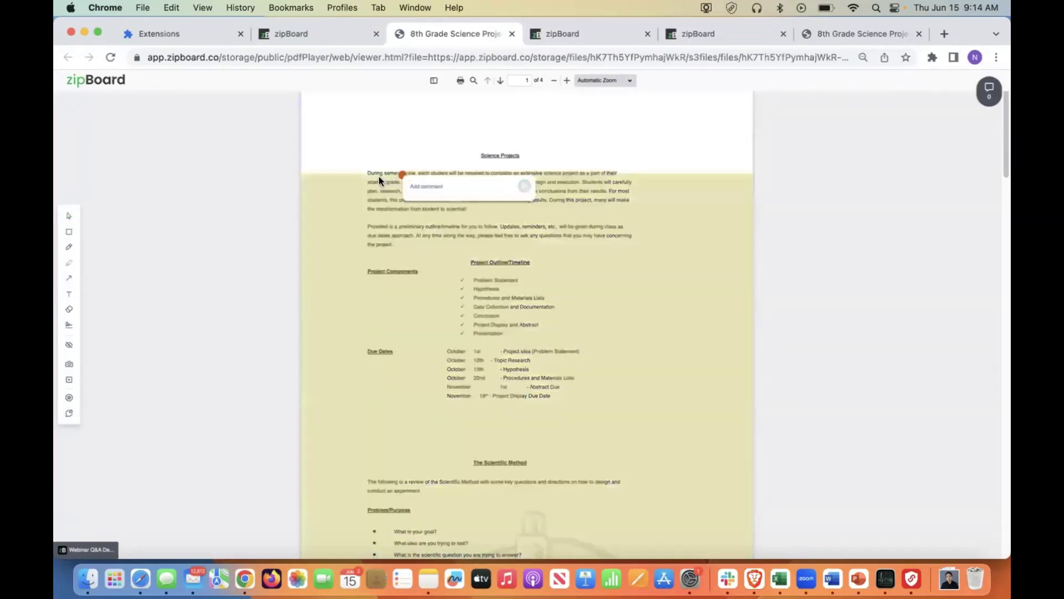
click(70, 218)
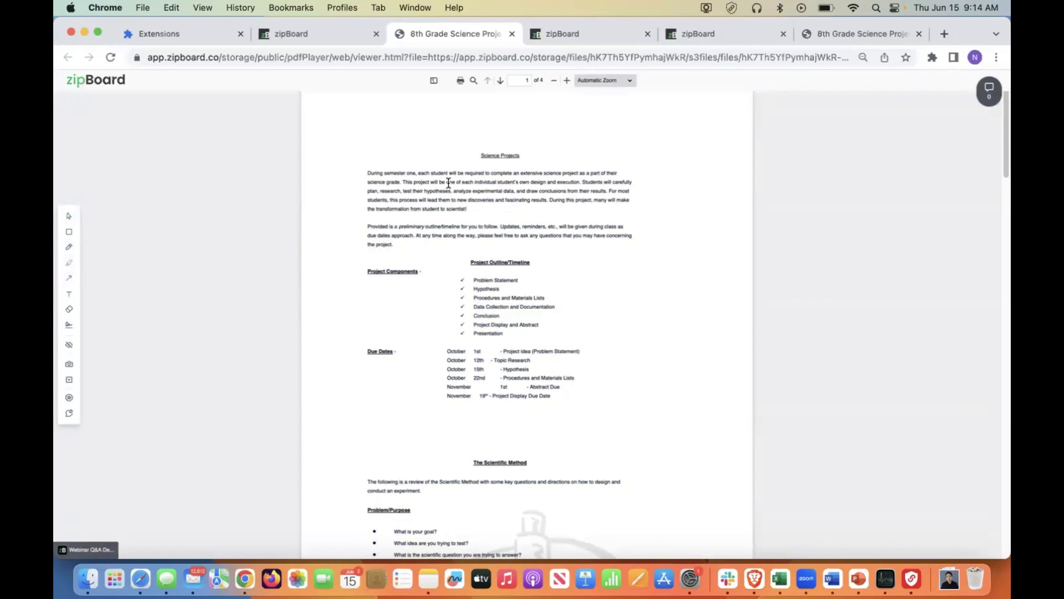
drag(447, 182, 474, 183)
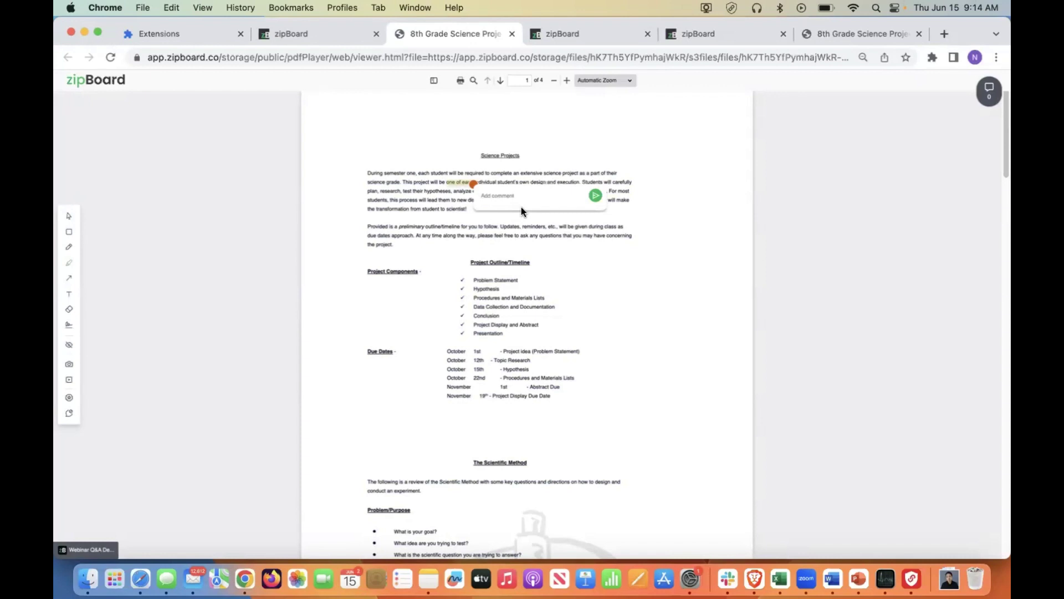
text(hi)
key(Return)
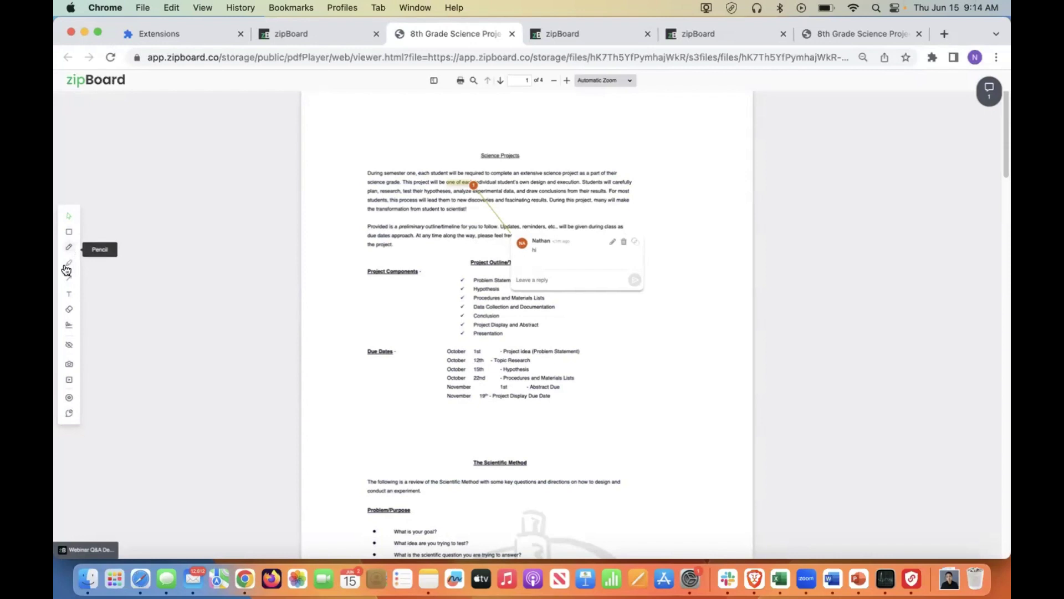
With comments disabled, draw a downward arrow in the margin left of the opening paragraphs
click(69, 415)
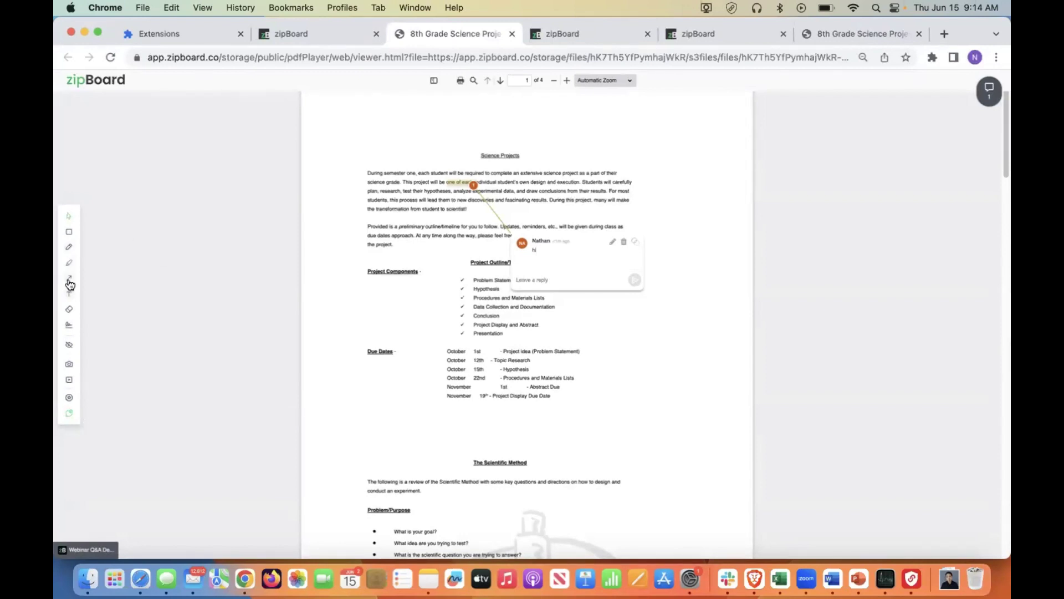
drag(340, 237, 338, 145)
Draw two thickest-width yellow freehand highlights, left and right of the Due Dates list
click(70, 248)
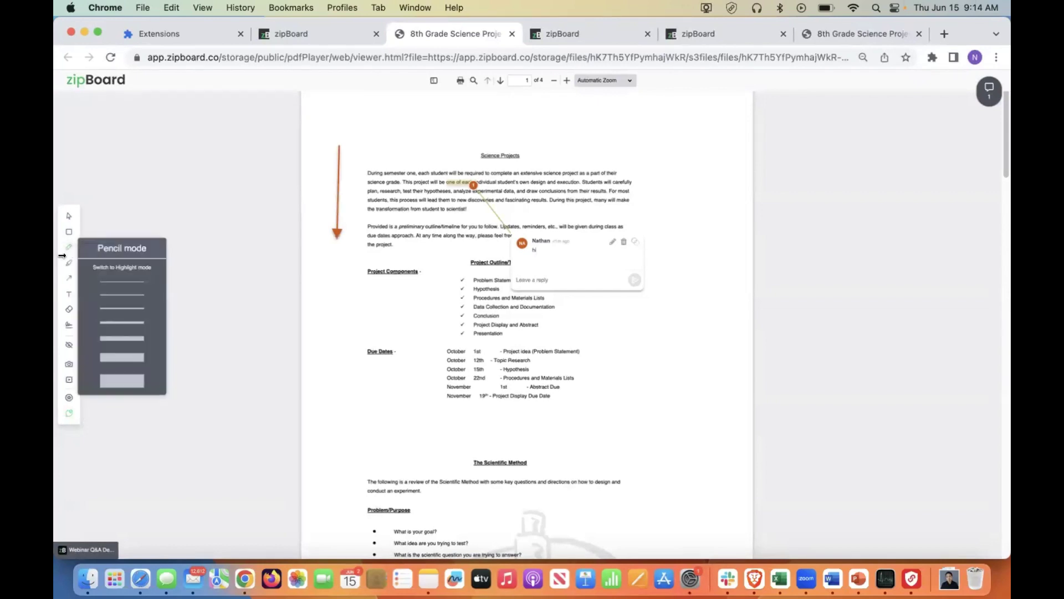
click(109, 271)
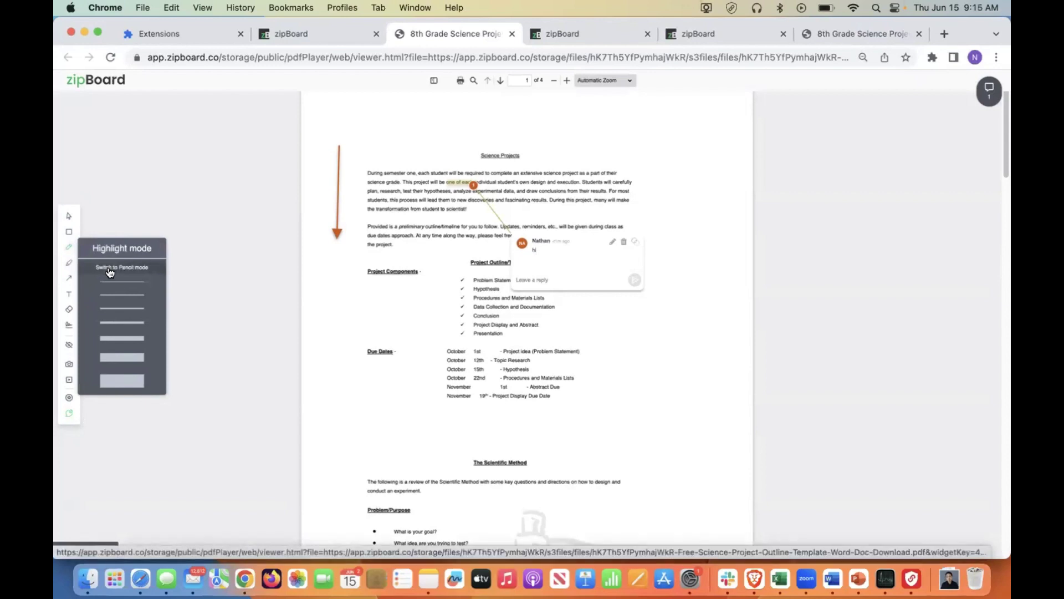
click(126, 383)
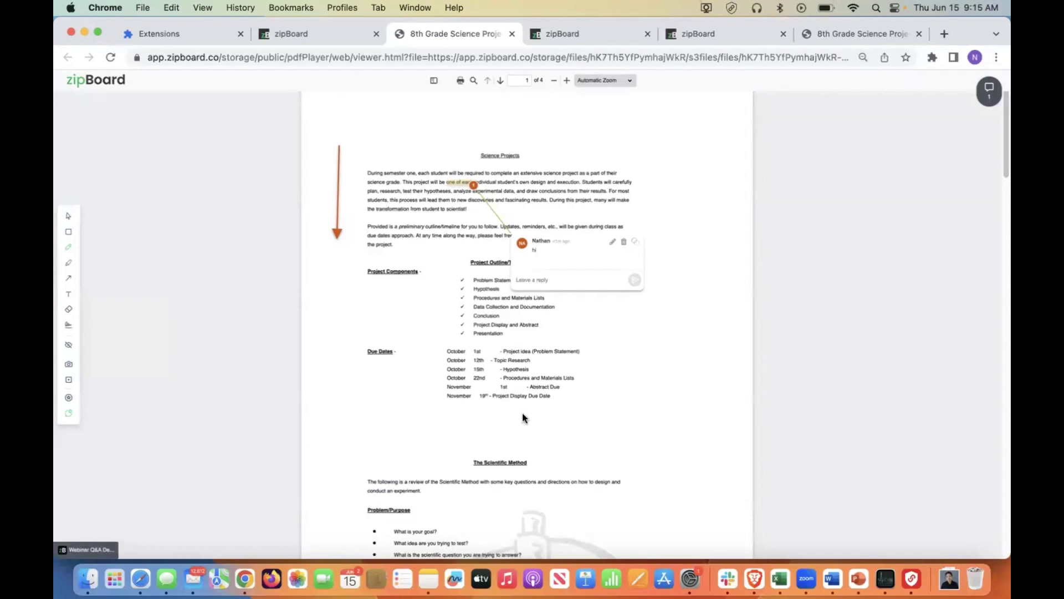
mouse_move(352, 320)
mouse_down()
mouse_move(336, 344)
mouse_move(361, 333)
mouse_move(335, 378)
mouse_move(408, 358)
mouse_up()
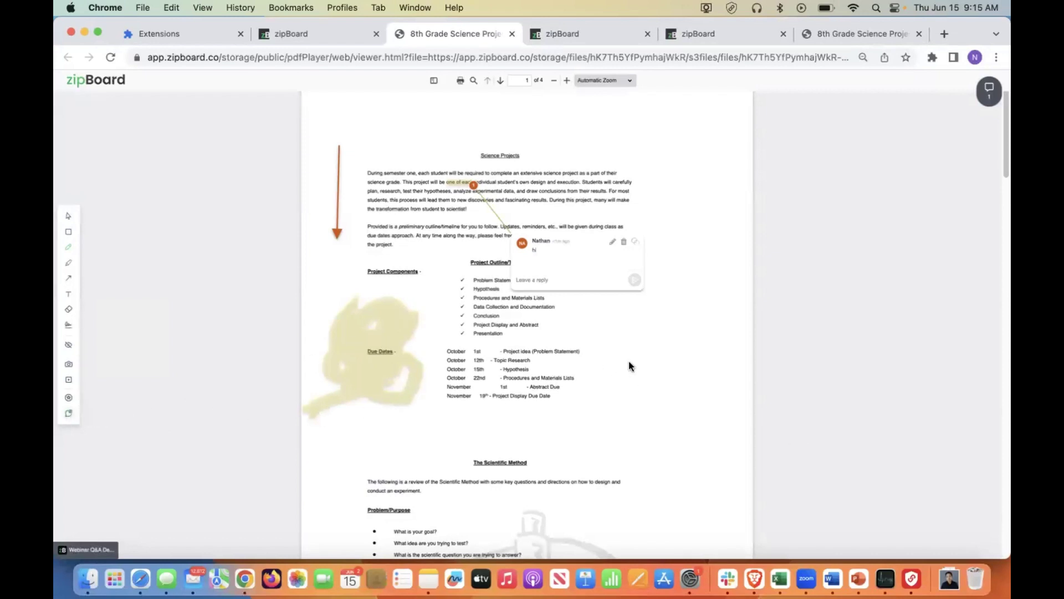
mouse_move(629, 363)
mouse_down()
mouse_move(679, 391)
mouse_move(637, 451)
mouse_move(657, 406)
mouse_up()
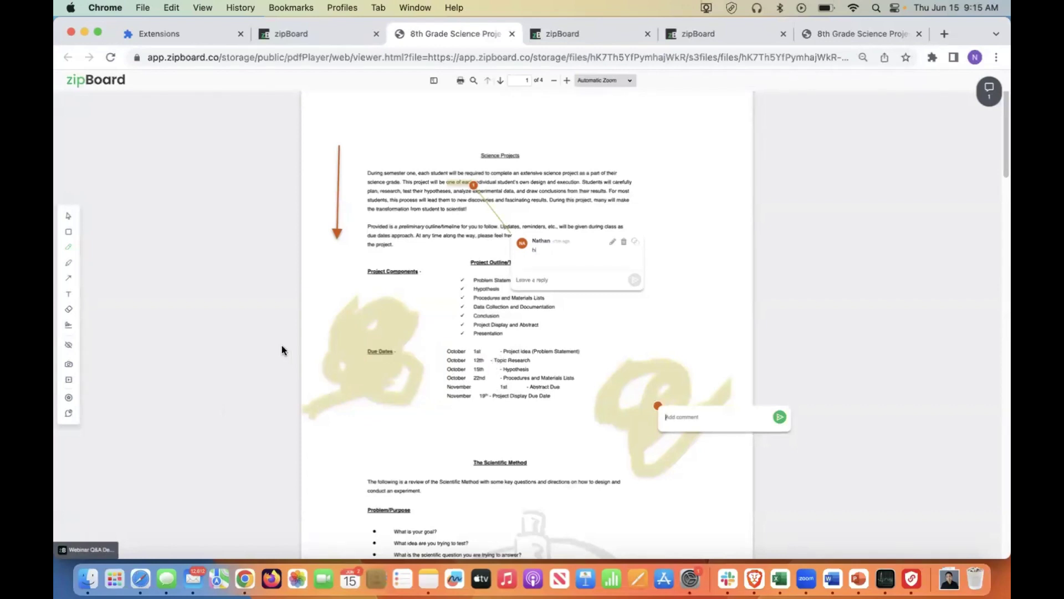
Discard the right-hand scribble and add a 'John Doe' text box below the due dates
click(68, 296)
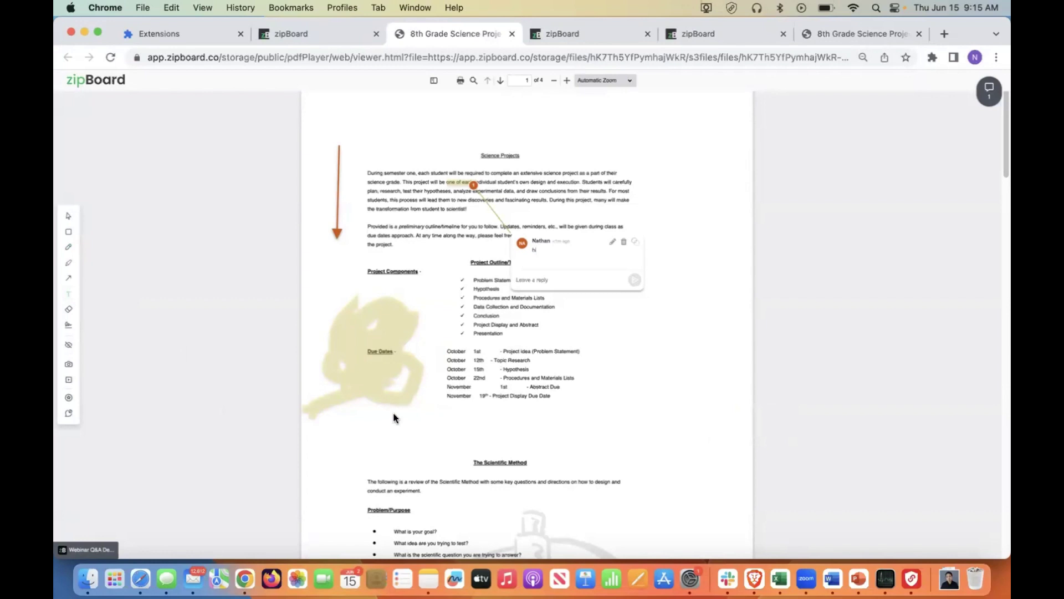
click(541, 417)
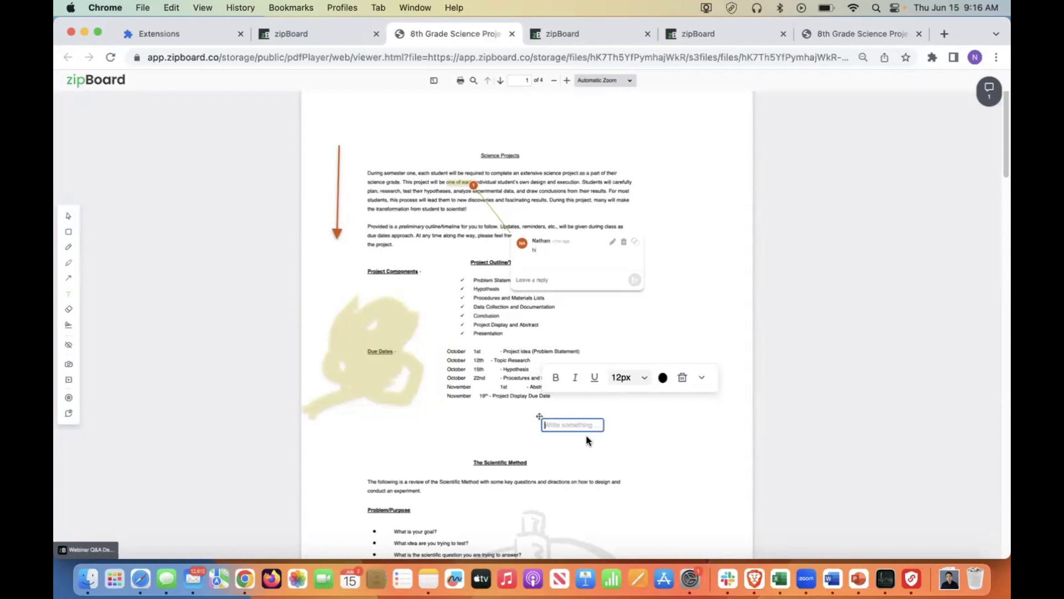
text(John Doe)
key(Return)
key(BackSpace)
click(635, 438)
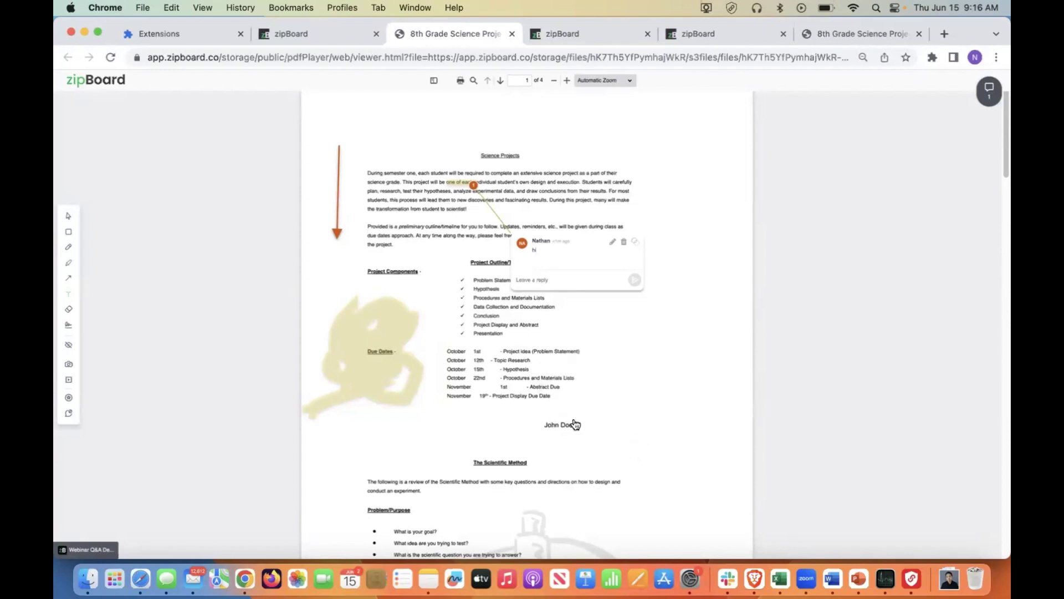
Move the 'John Doe' label up beside the due dates list
click(554, 424)
drag(542, 417, 605, 388)
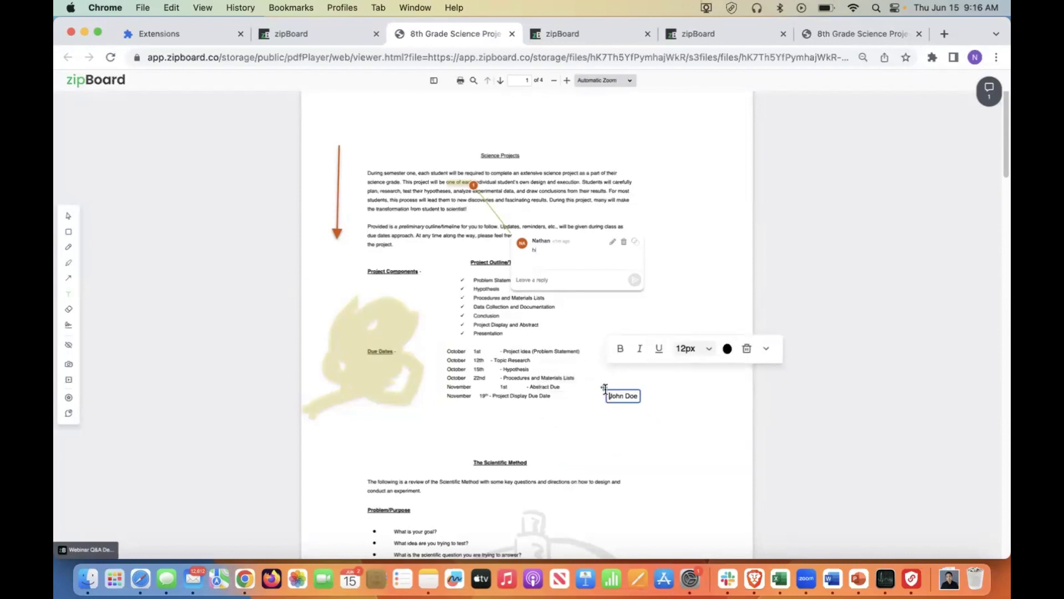
click(625, 369)
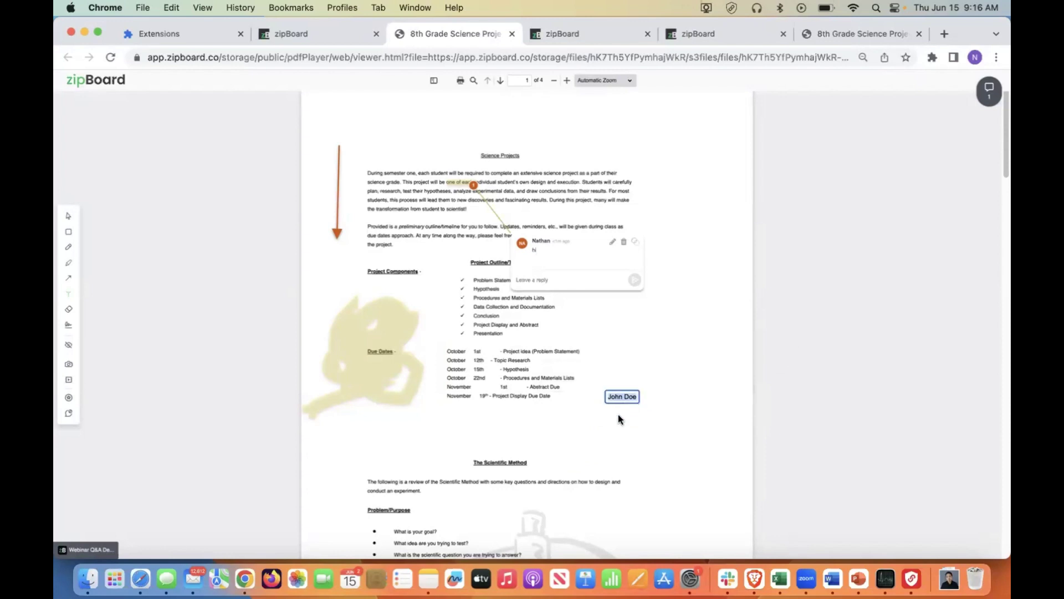
click(618, 414)
Make the 'John Doe' text bold, italic, underlined and 30px
click(616, 393)
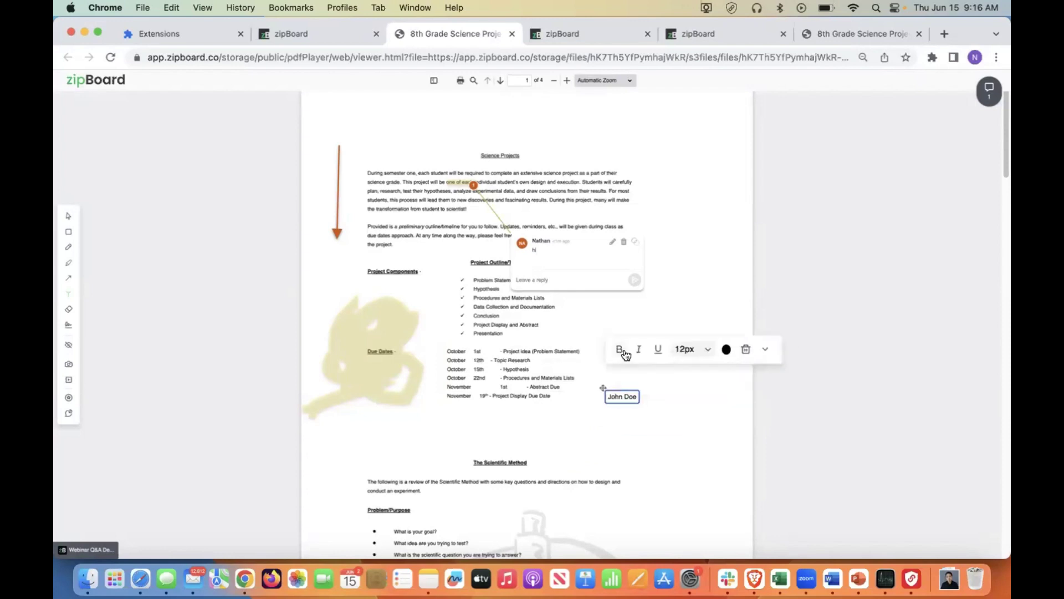
drag(608, 397, 637, 398)
click(619, 348)
click(638, 349)
click(657, 349)
click(707, 350)
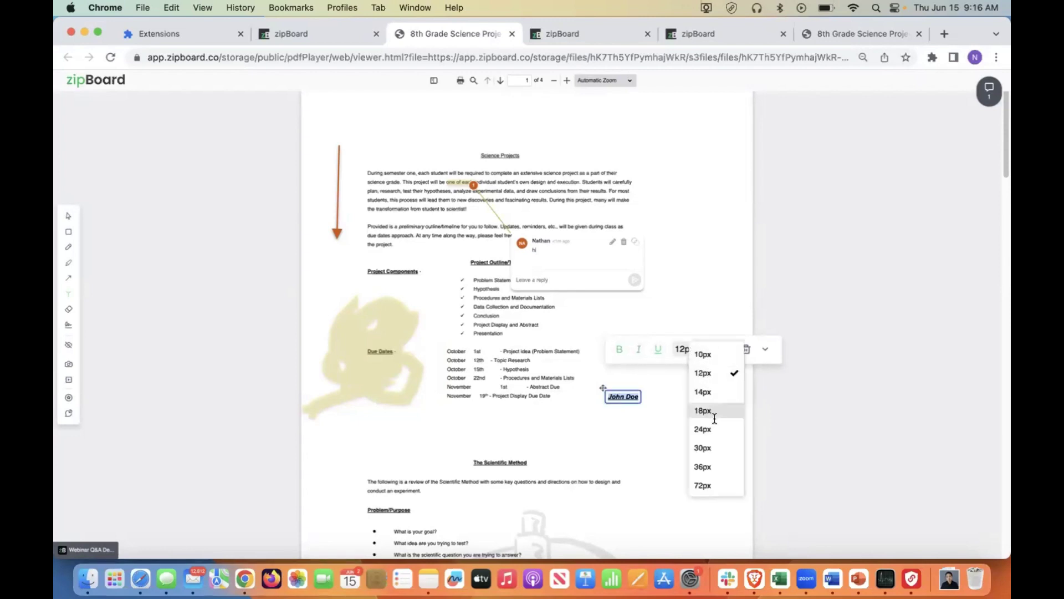
click(703, 447)
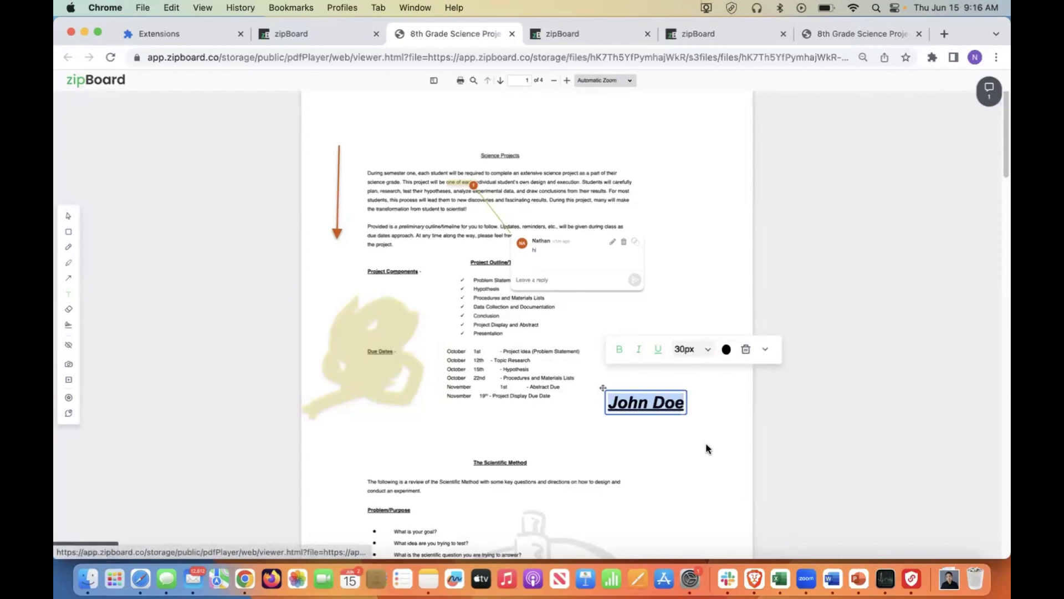
Keep the font as Arial and add strikethrough to the 'John Doe' text
click(765, 350)
click(689, 372)
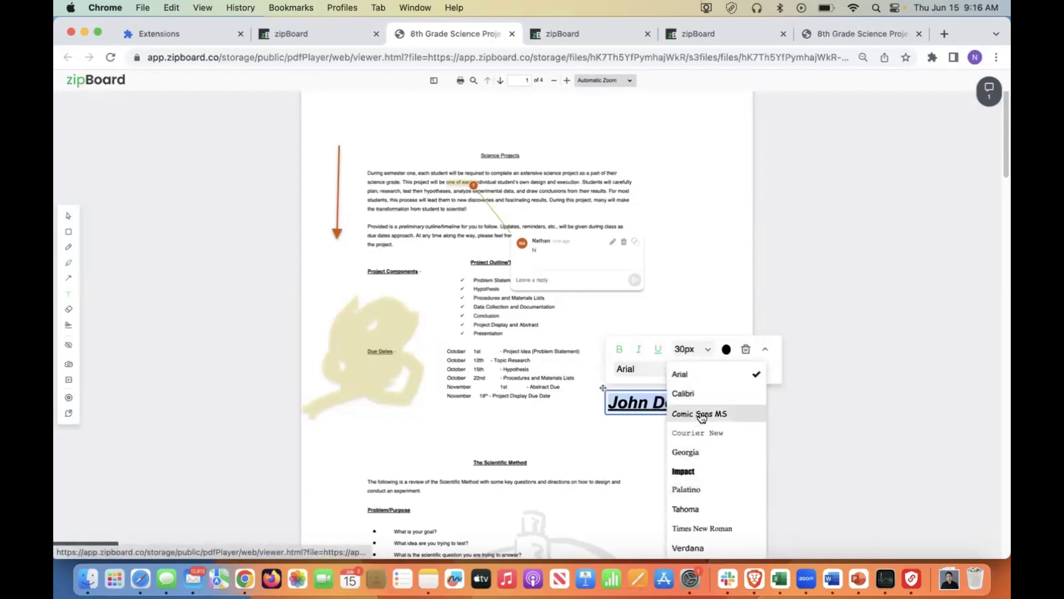
click(703, 375)
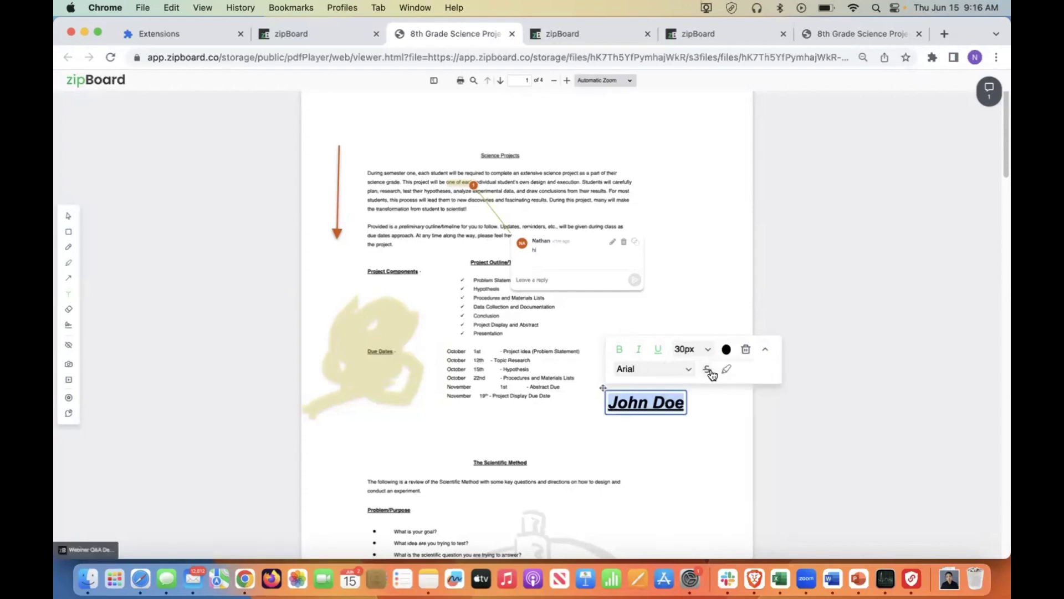
click(709, 370)
click(700, 409)
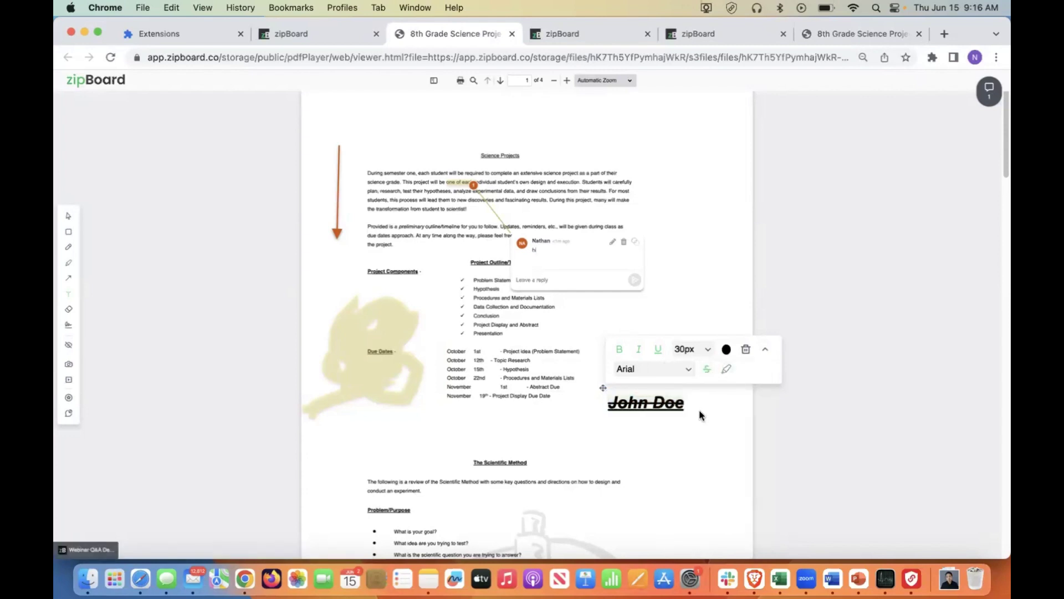
click(647, 403)
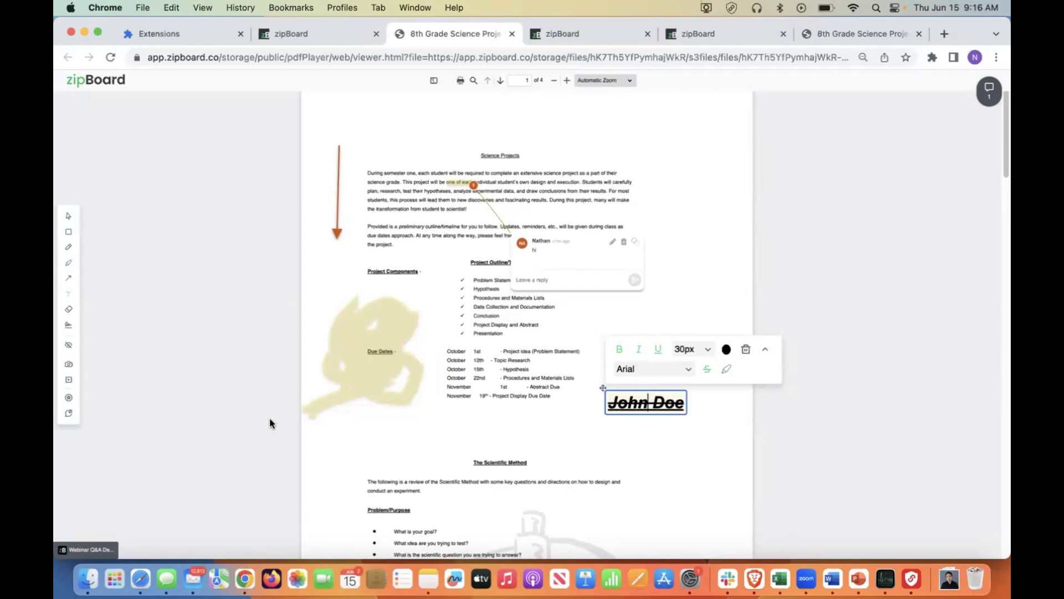
Choose the Check Mark stamp from the stamp tool options
click(69, 324)
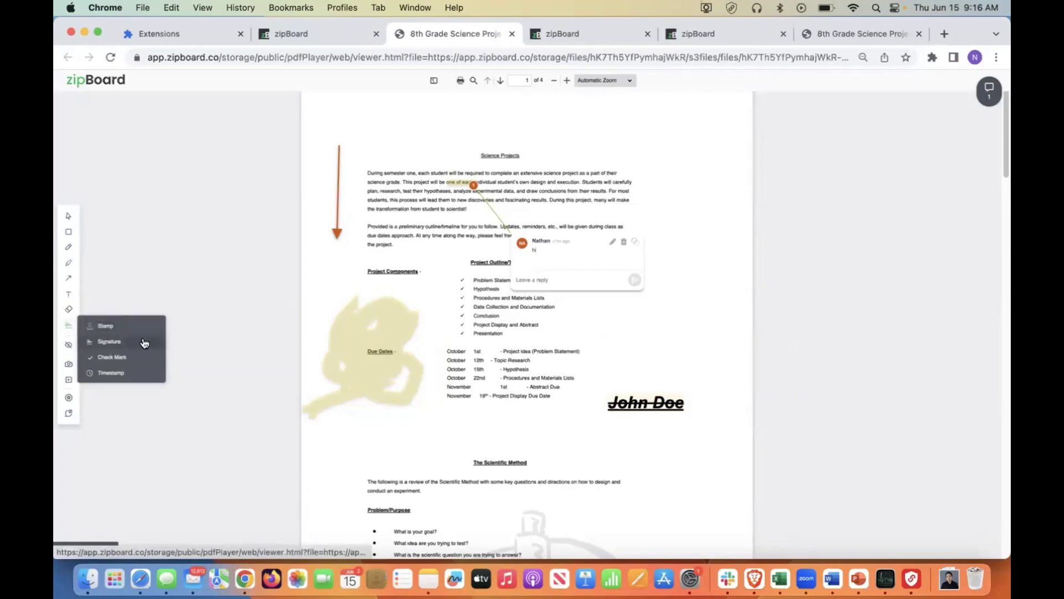
click(120, 359)
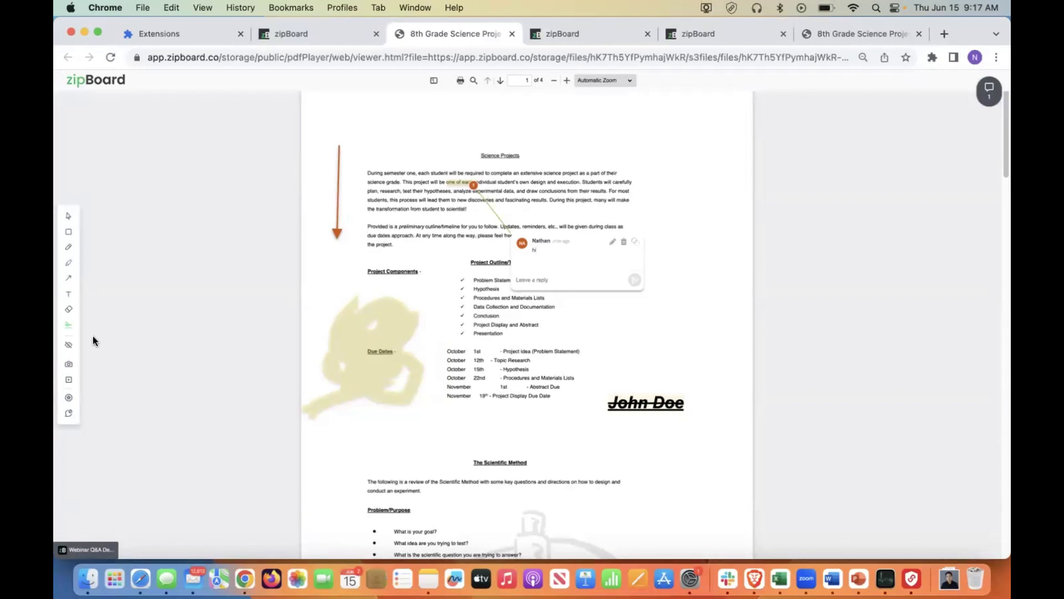
click(69, 325)
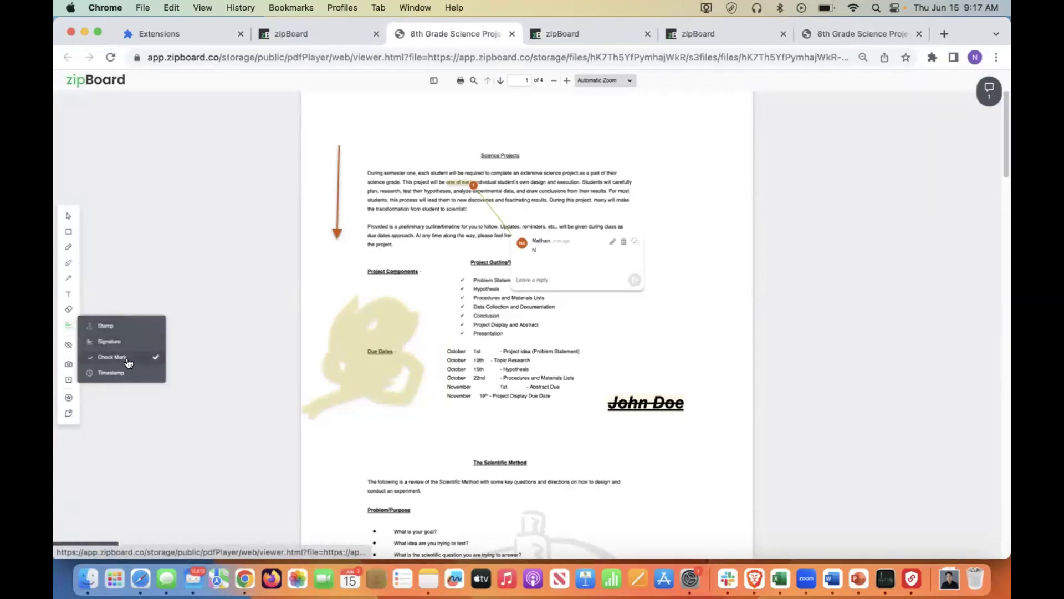
click(125, 350)
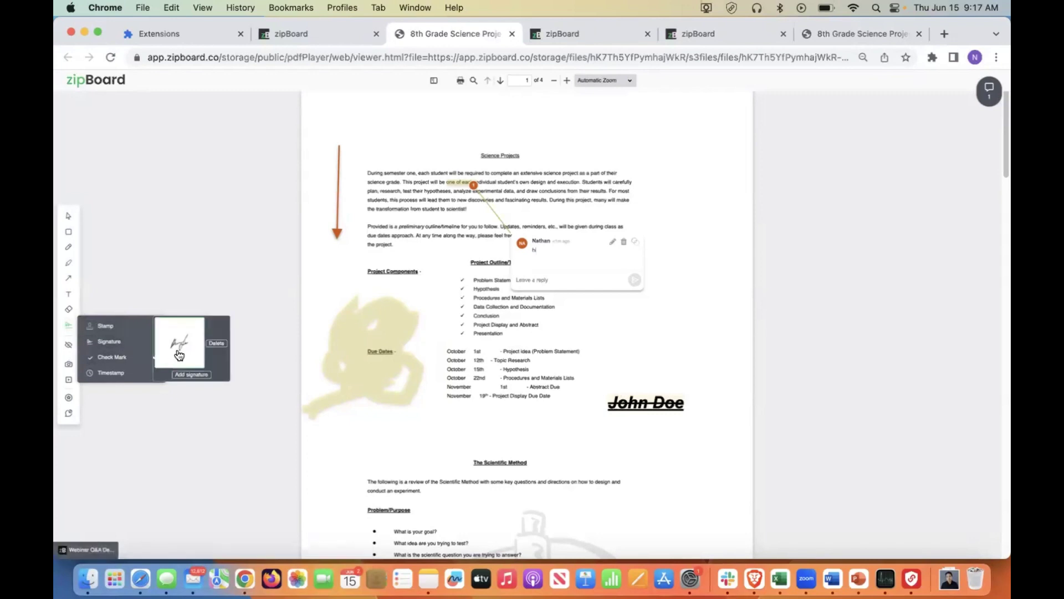
click(119, 358)
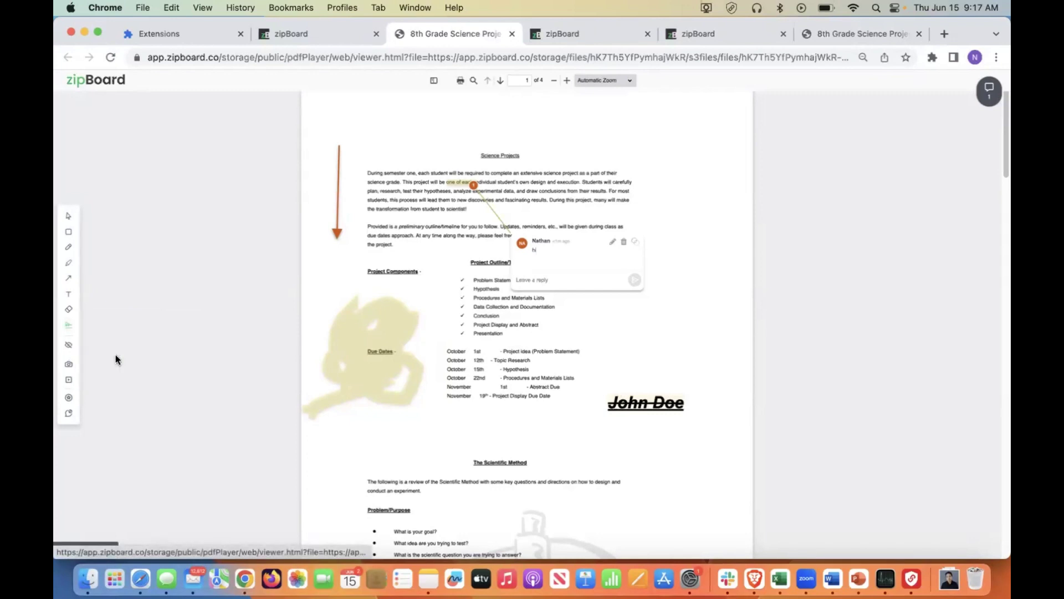
click(74, 326)
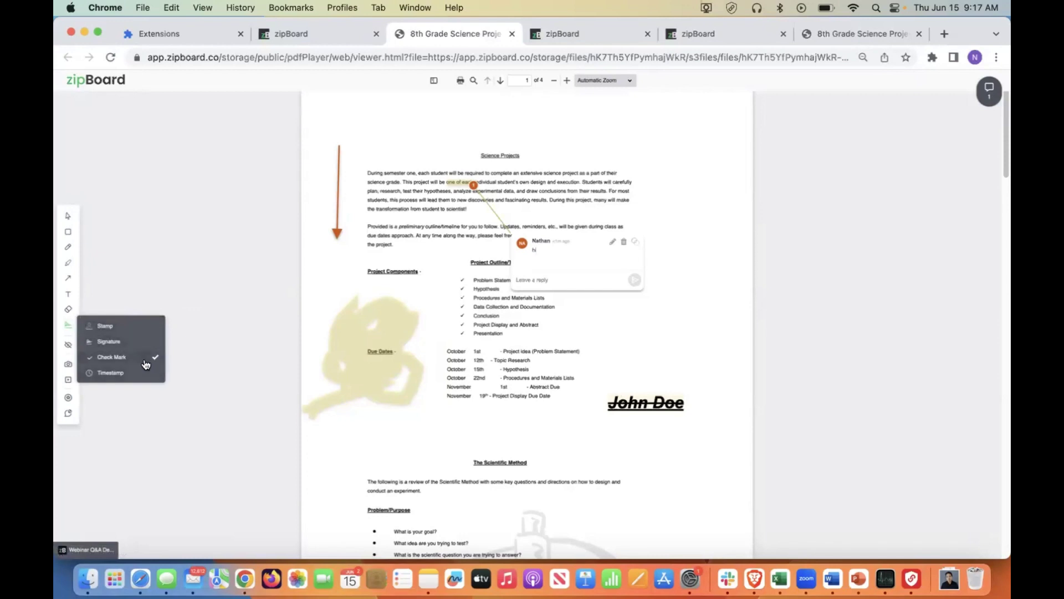
Place three check marks below the Due Dates list and shrink one slightly
click(396, 431)
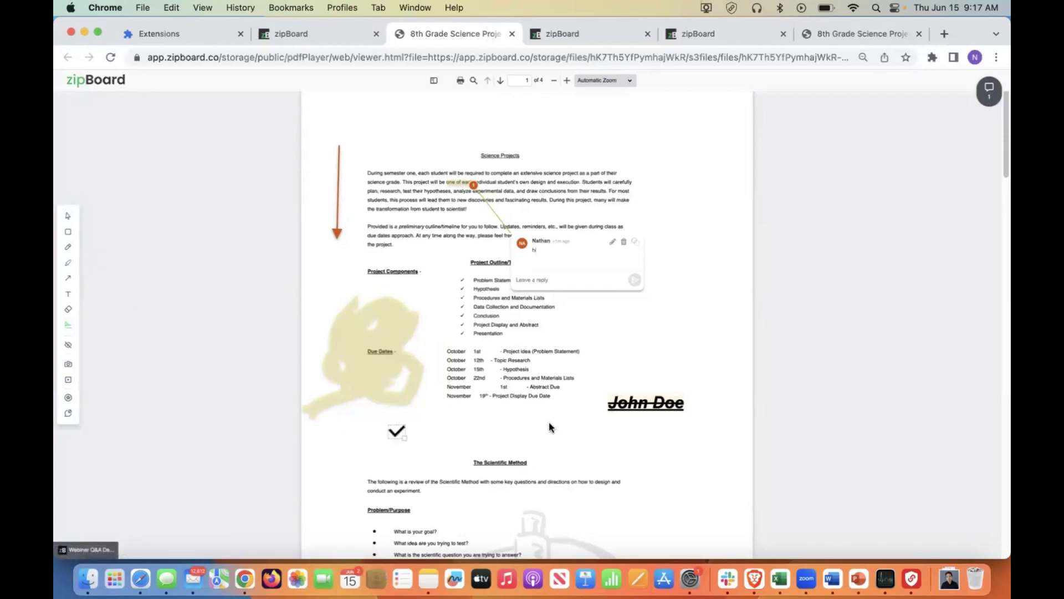
click(548, 425)
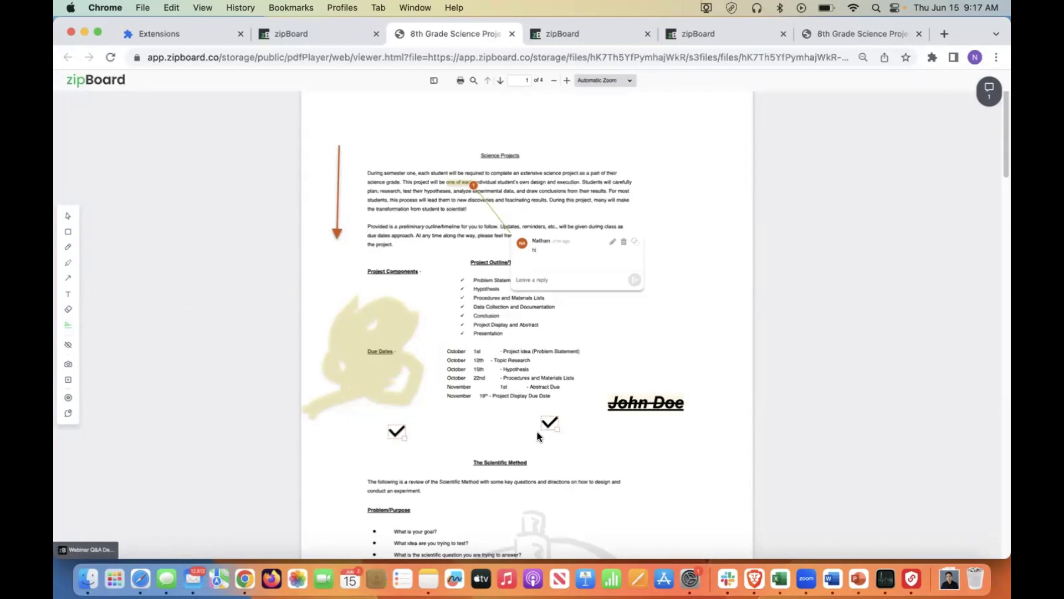
click(628, 450)
drag(558, 428, 555, 427)
Switch to the heavily annotated science projects review and show its comments list
click(67, 219)
click(991, 93)
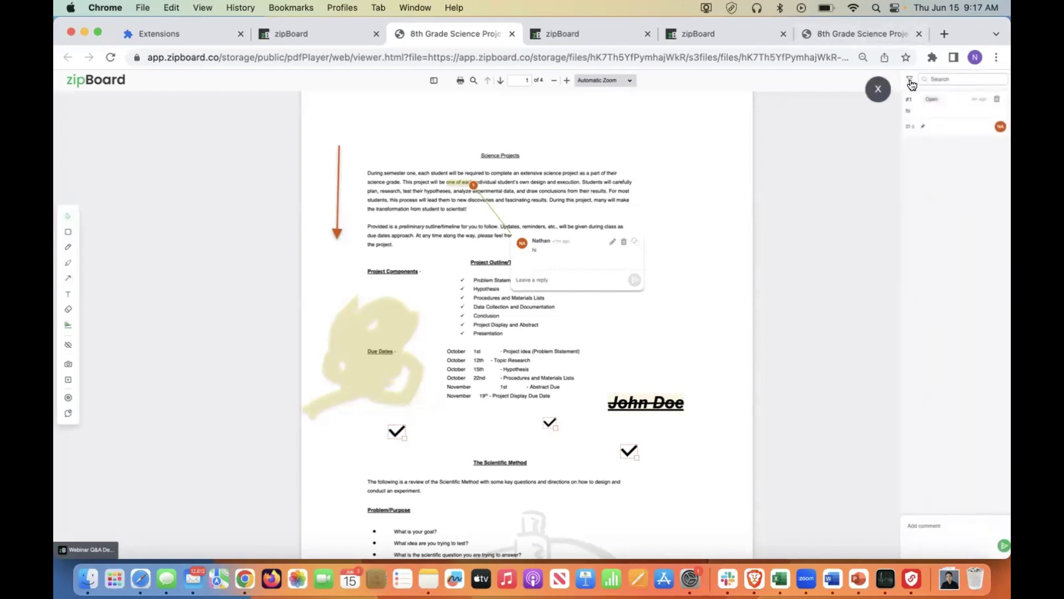
click(883, 33)
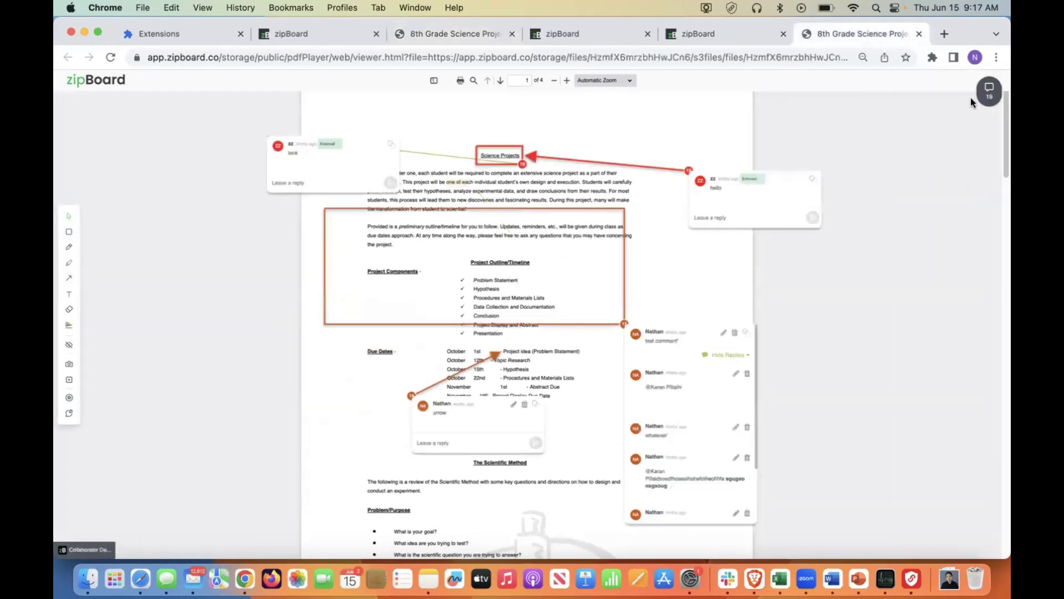
click(989, 90)
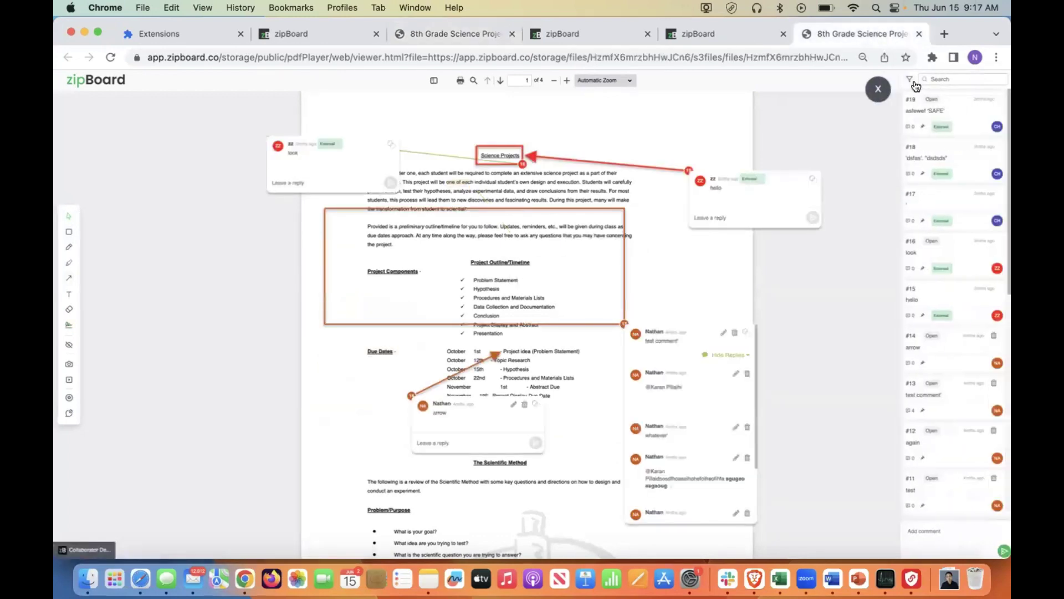
Filter comments by Source, trying Internal first, then showing only External comments
click(912, 83)
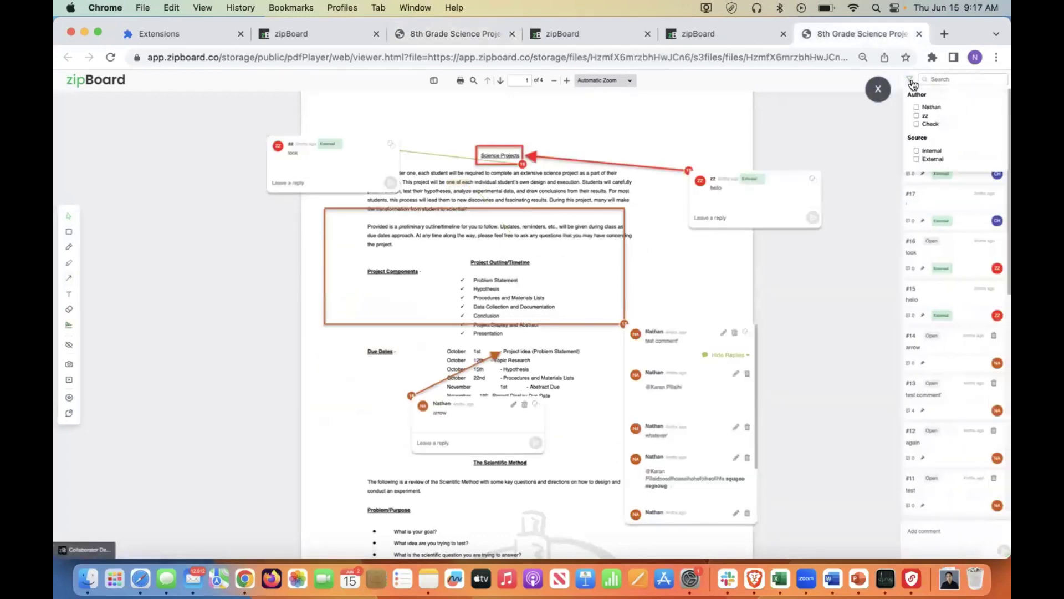
click(917, 151)
scroll(610, 266, down, 20)
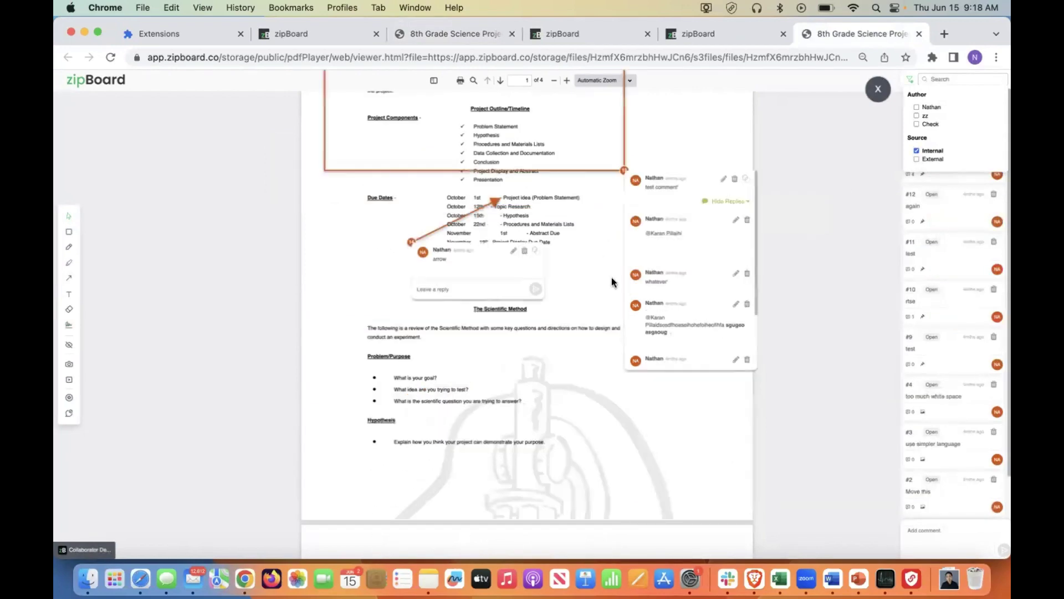
scroll(595, 343, up, 20)
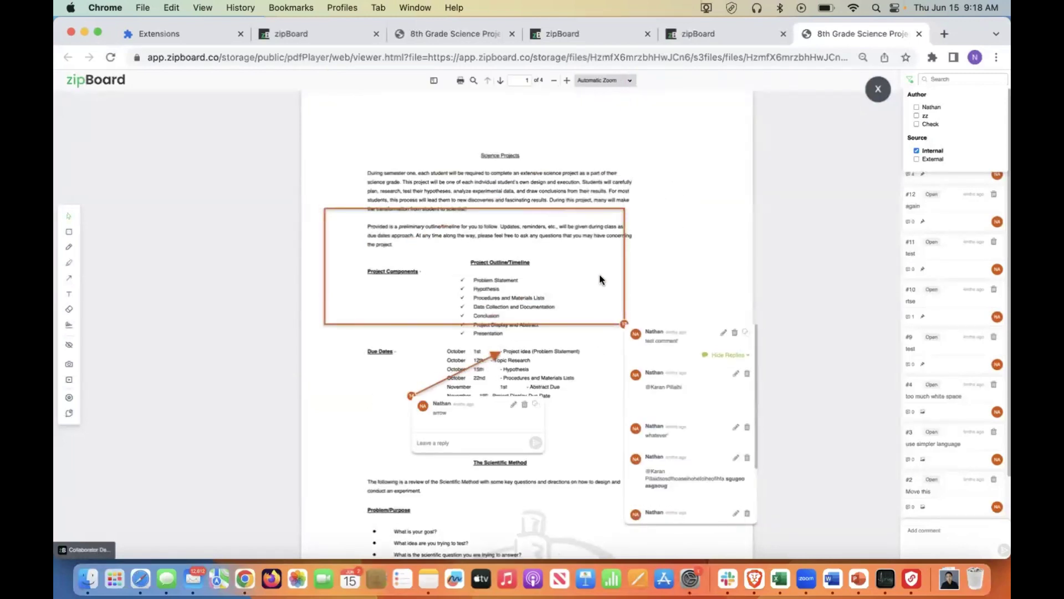
click(917, 150)
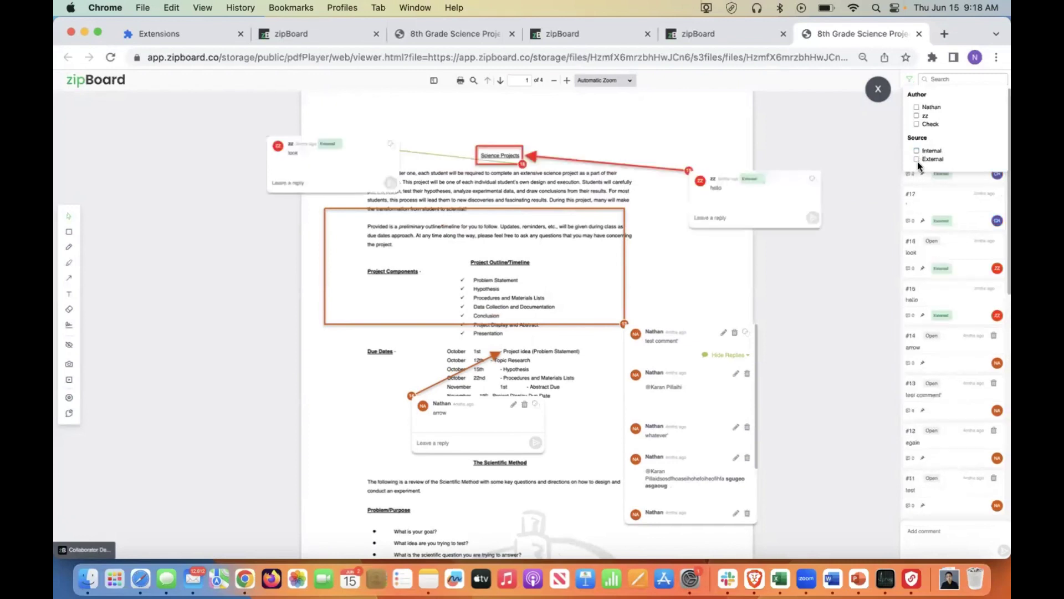
click(916, 159)
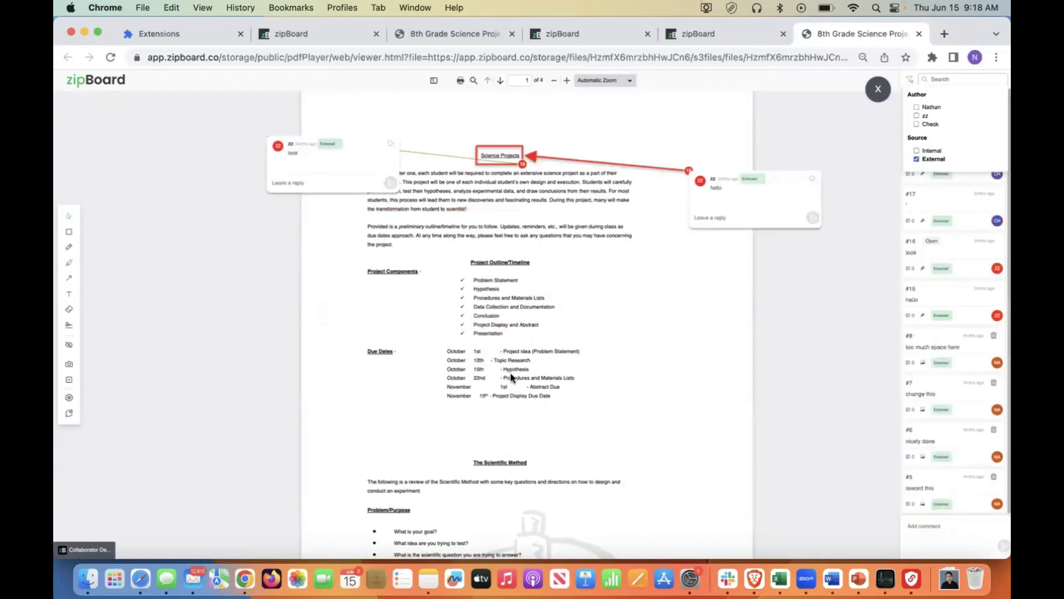
scroll(510, 376, down, 10)
scroll(513, 361, down, 12)
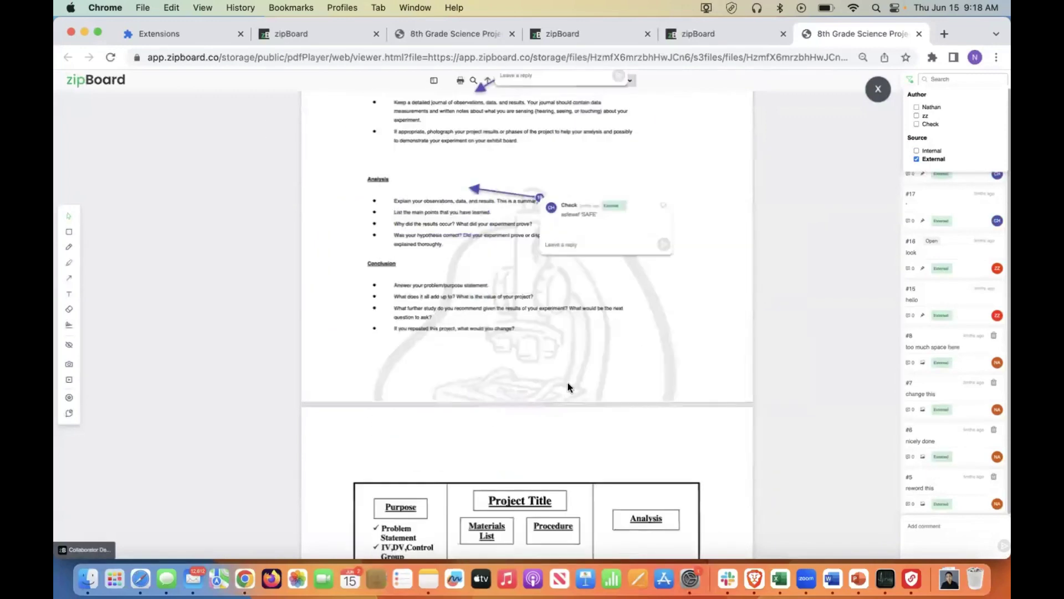
scroll(566, 408, up, 20)
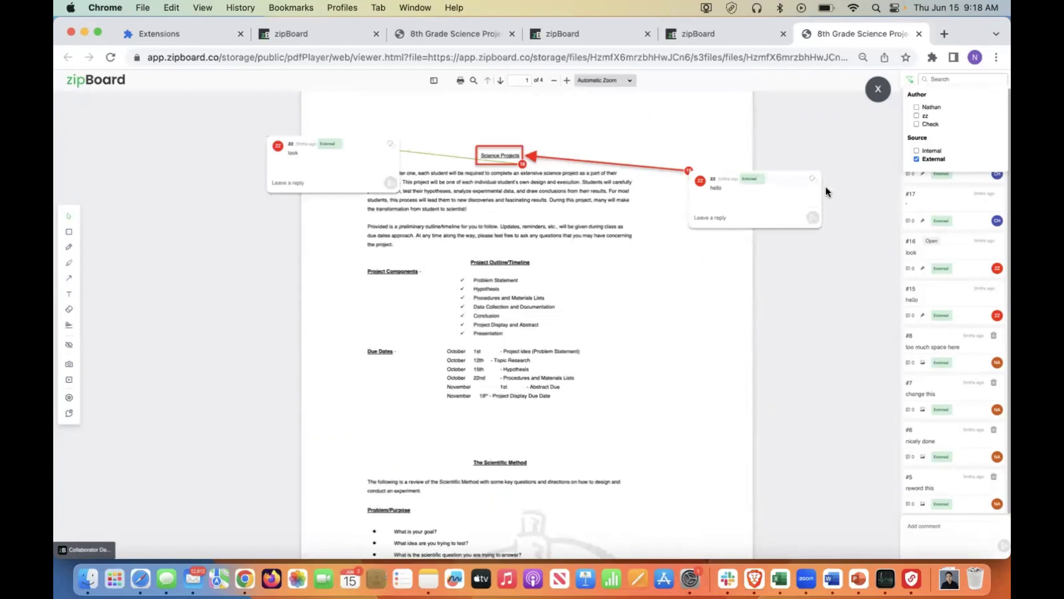
Replace the External filter with Author filters, toggling the main author and another reviewer
click(917, 158)
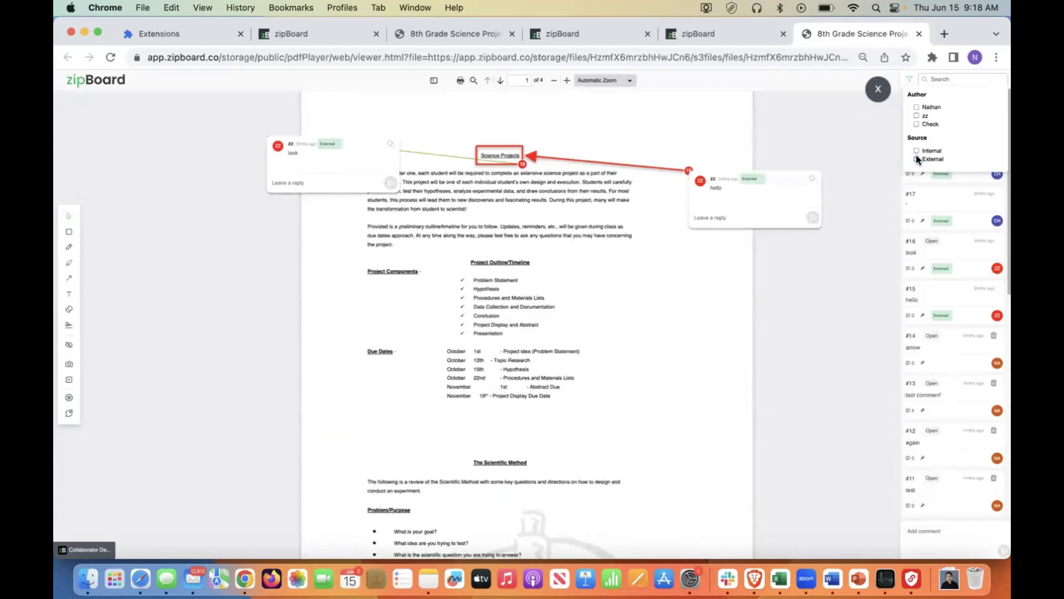
click(917, 116)
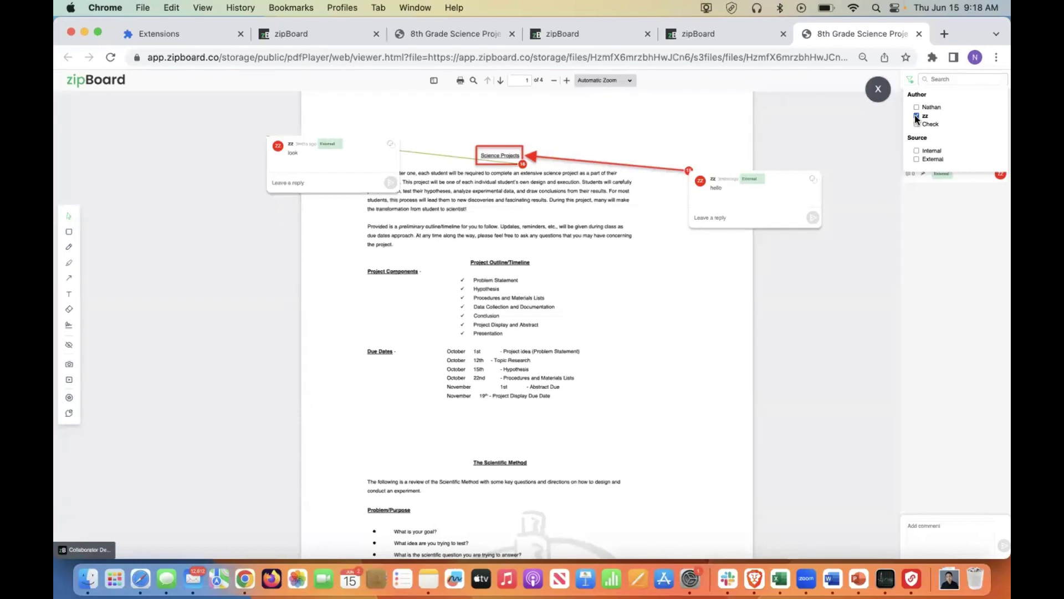
click(917, 107)
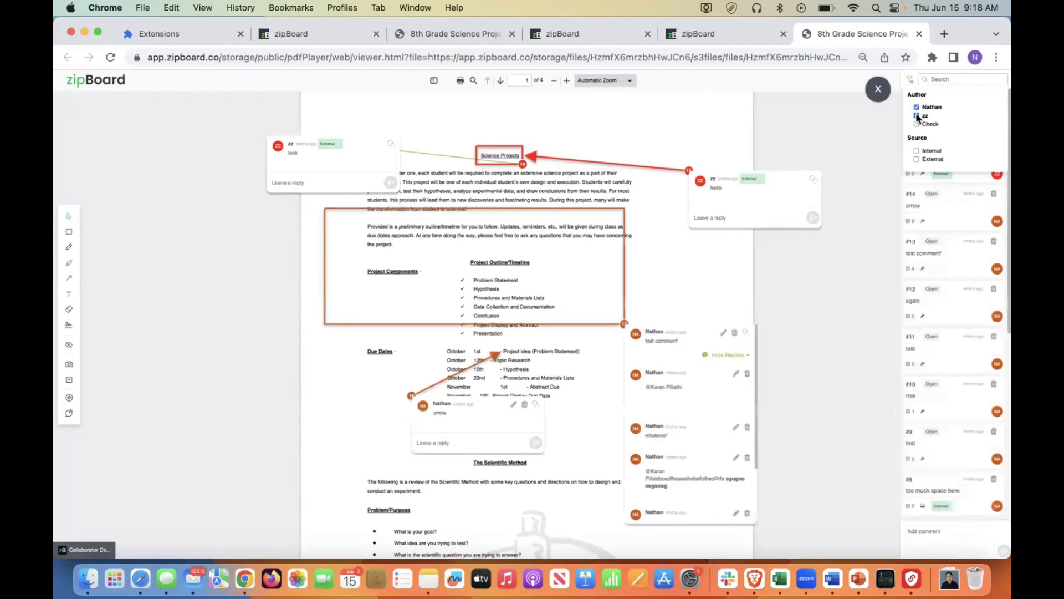
click(917, 116)
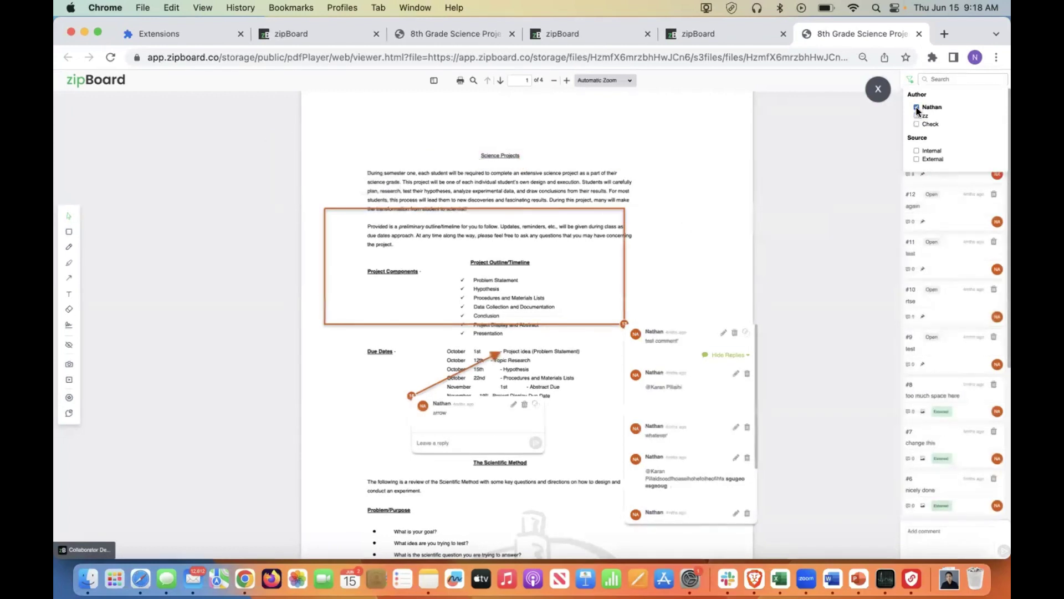
click(917, 116)
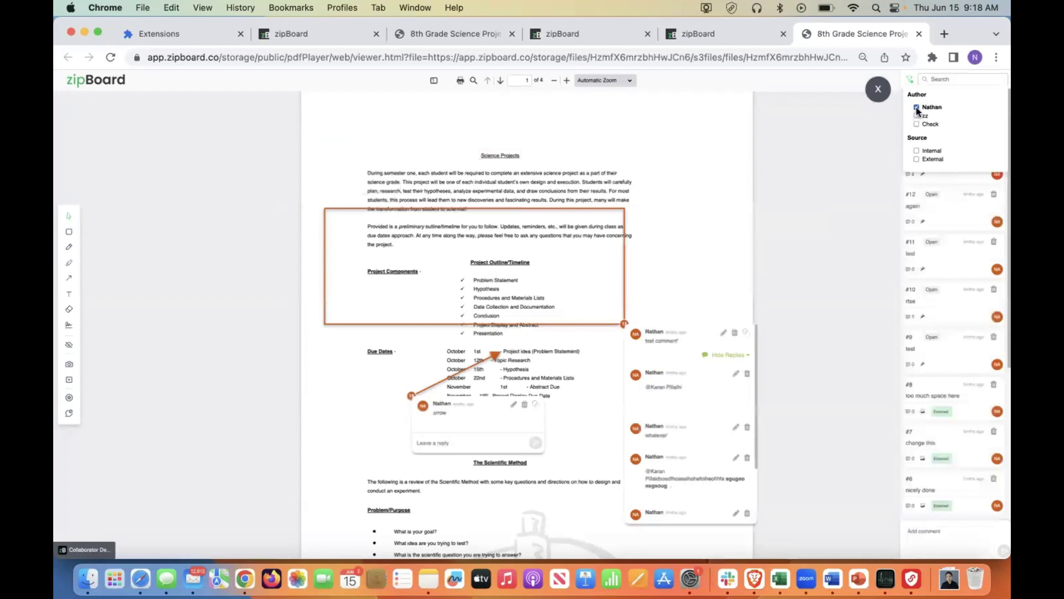